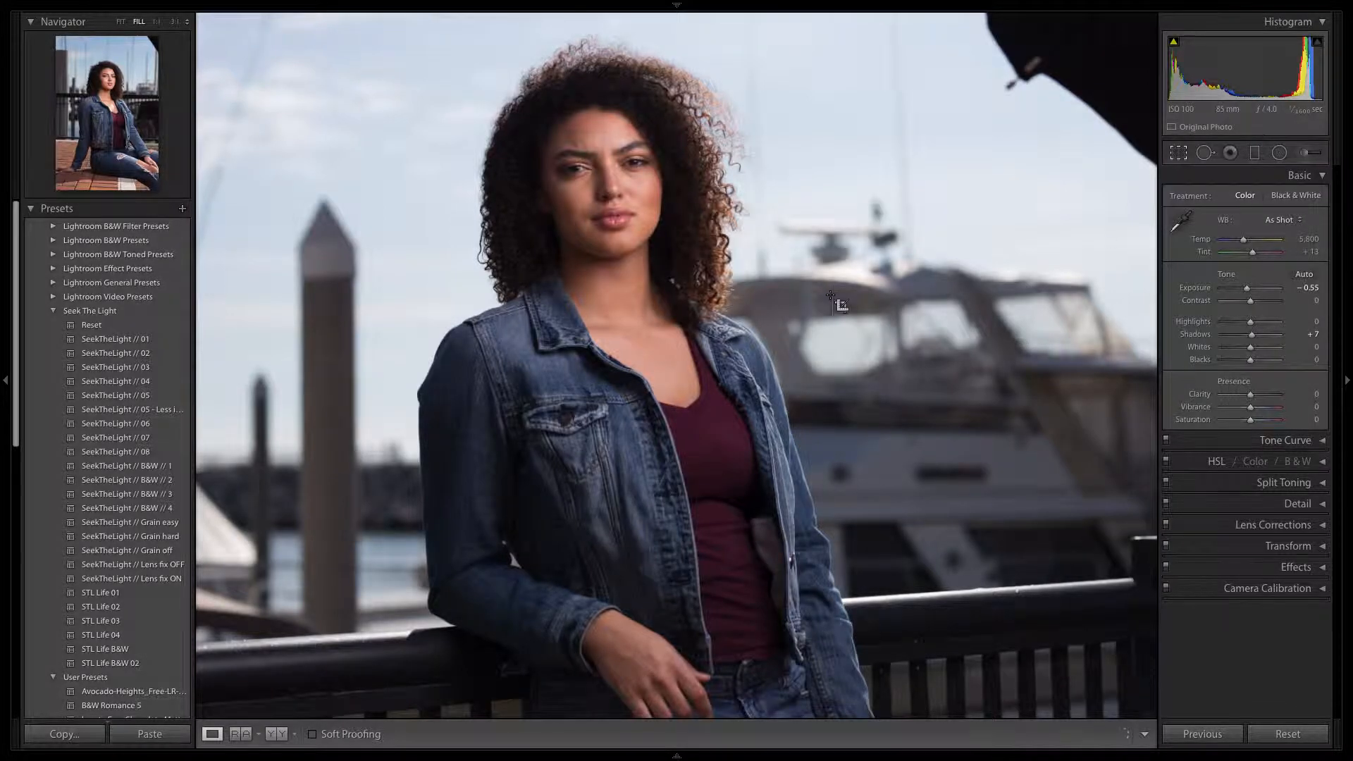
Crop in both sides of the portrait, cutting off the dark shape beside the boat, and fit the whole photo in view.
key(r)
drag(1117, 364, 1026, 348)
drag(328, 295, 356, 298)
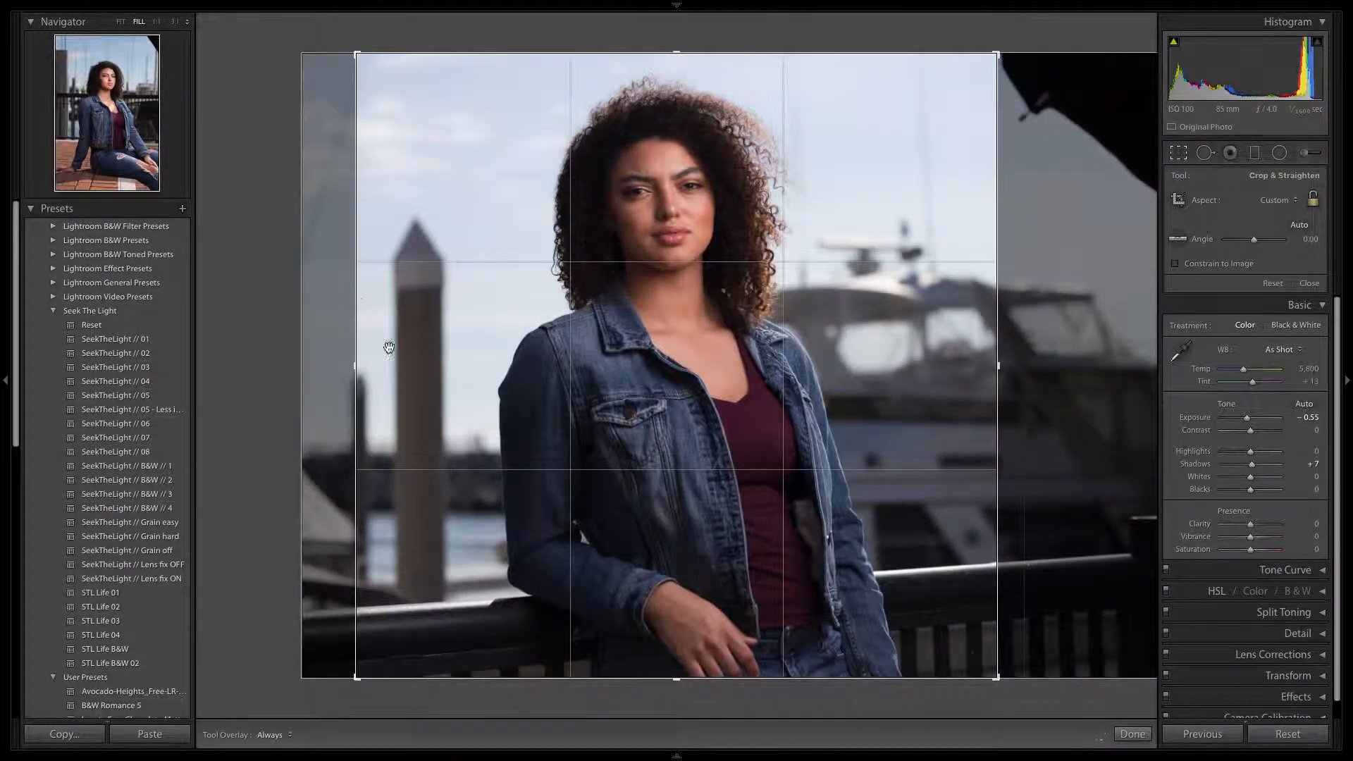
click(1132, 734)
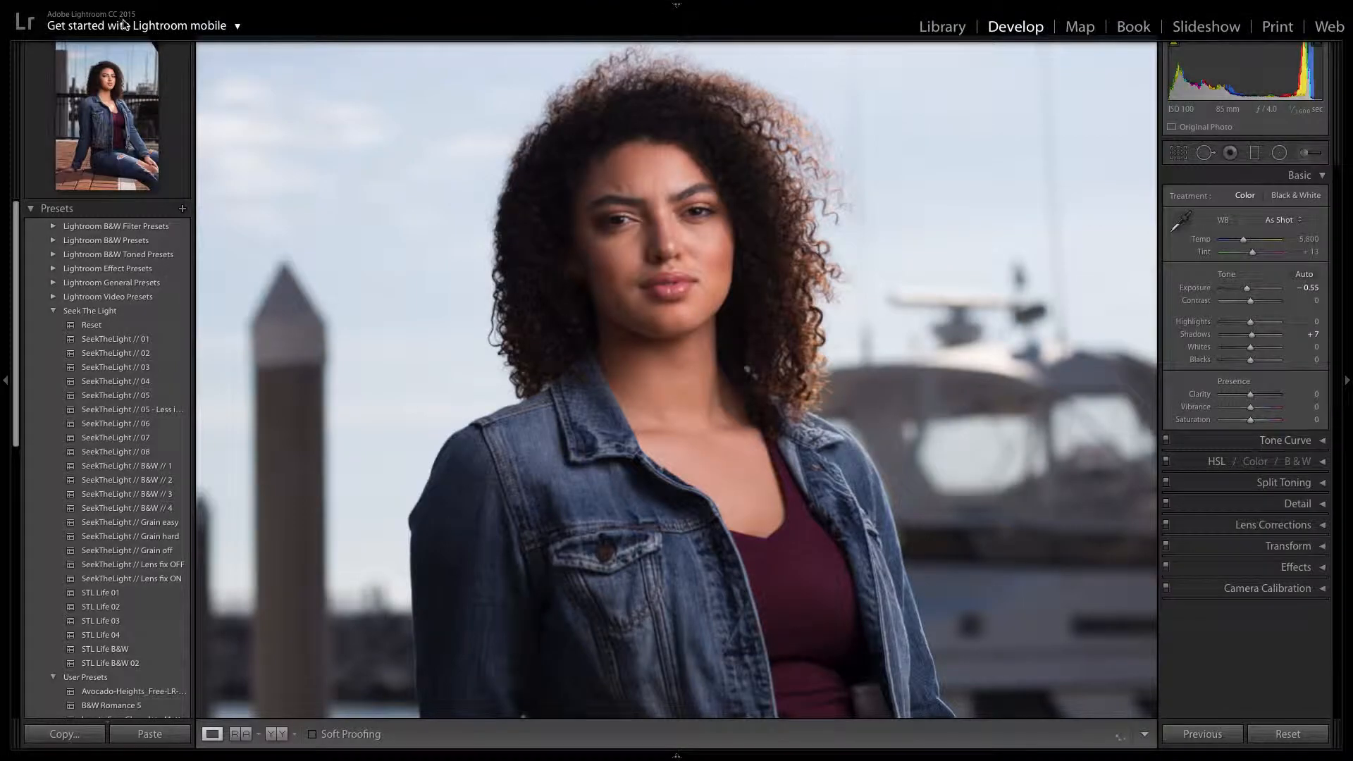
click(122, 23)
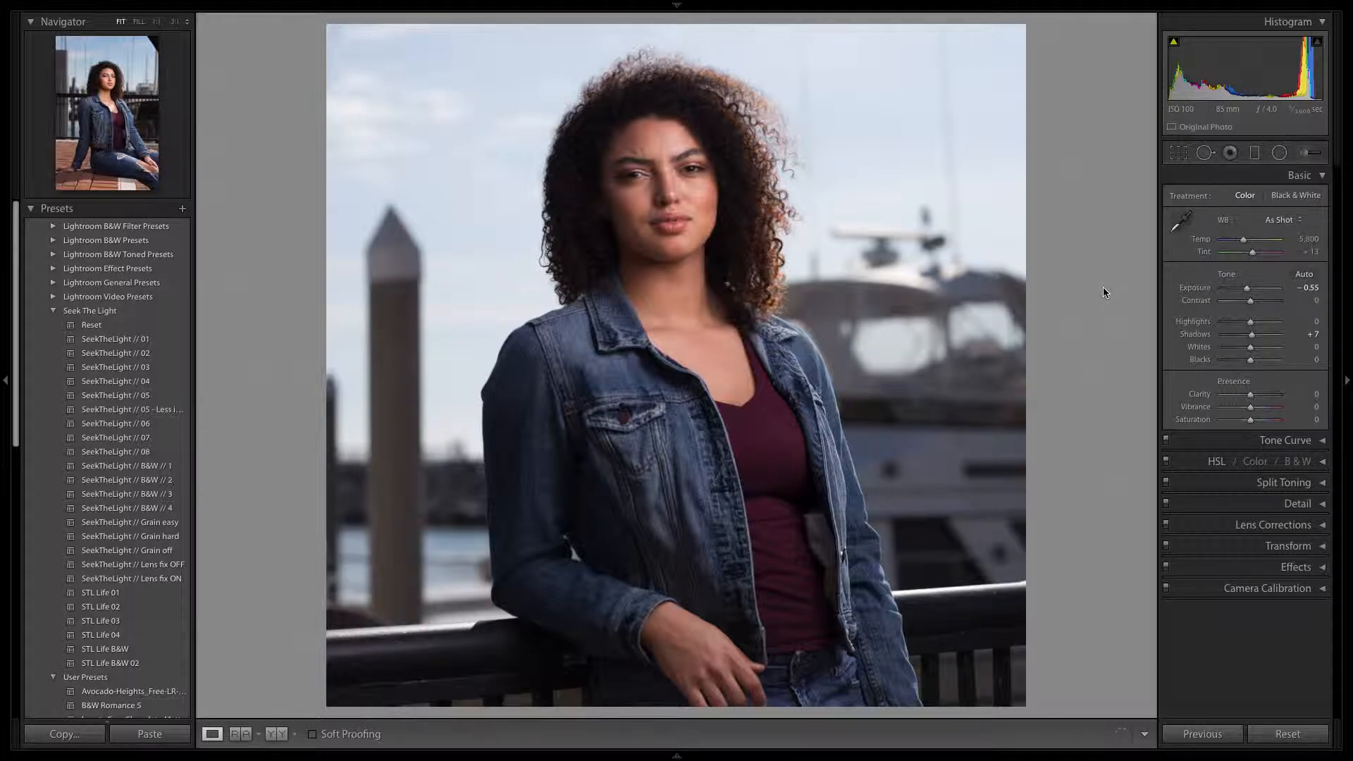
click(1304, 153)
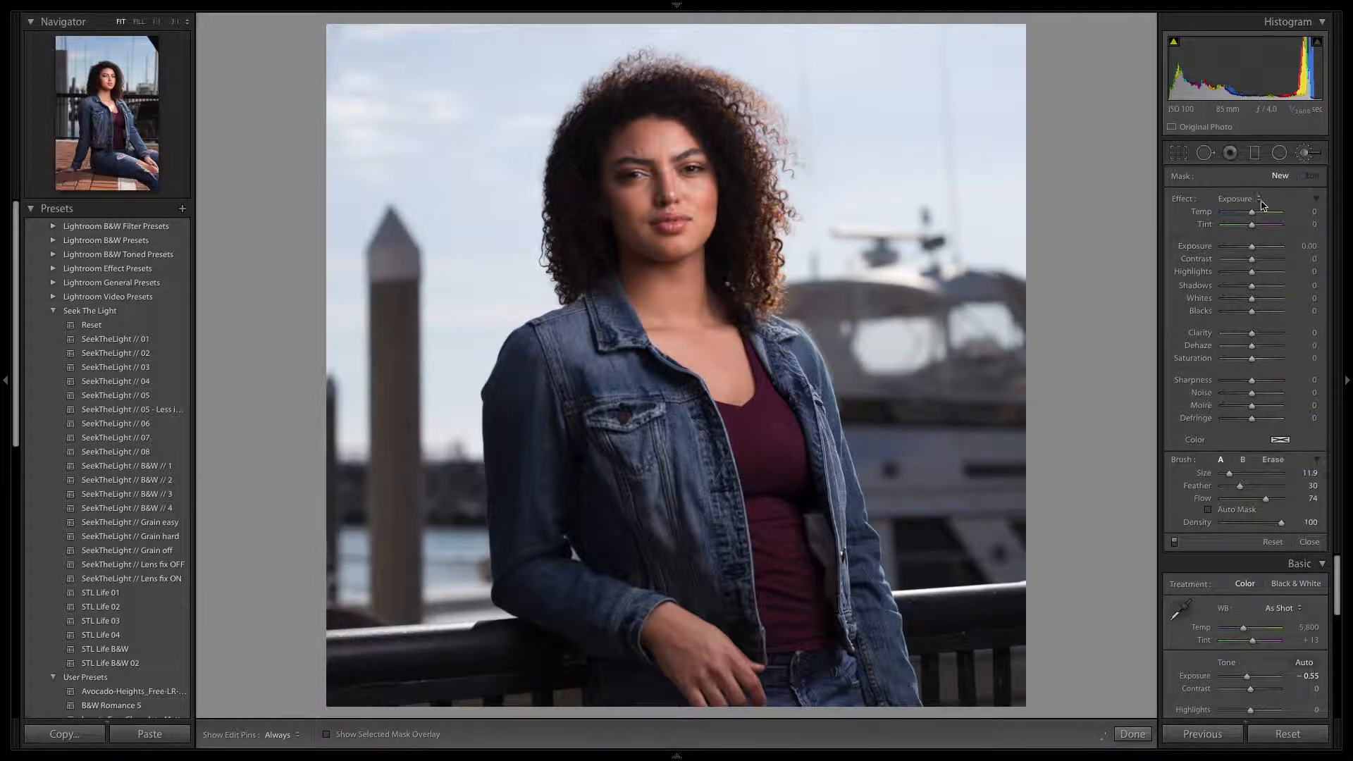
click(1255, 201)
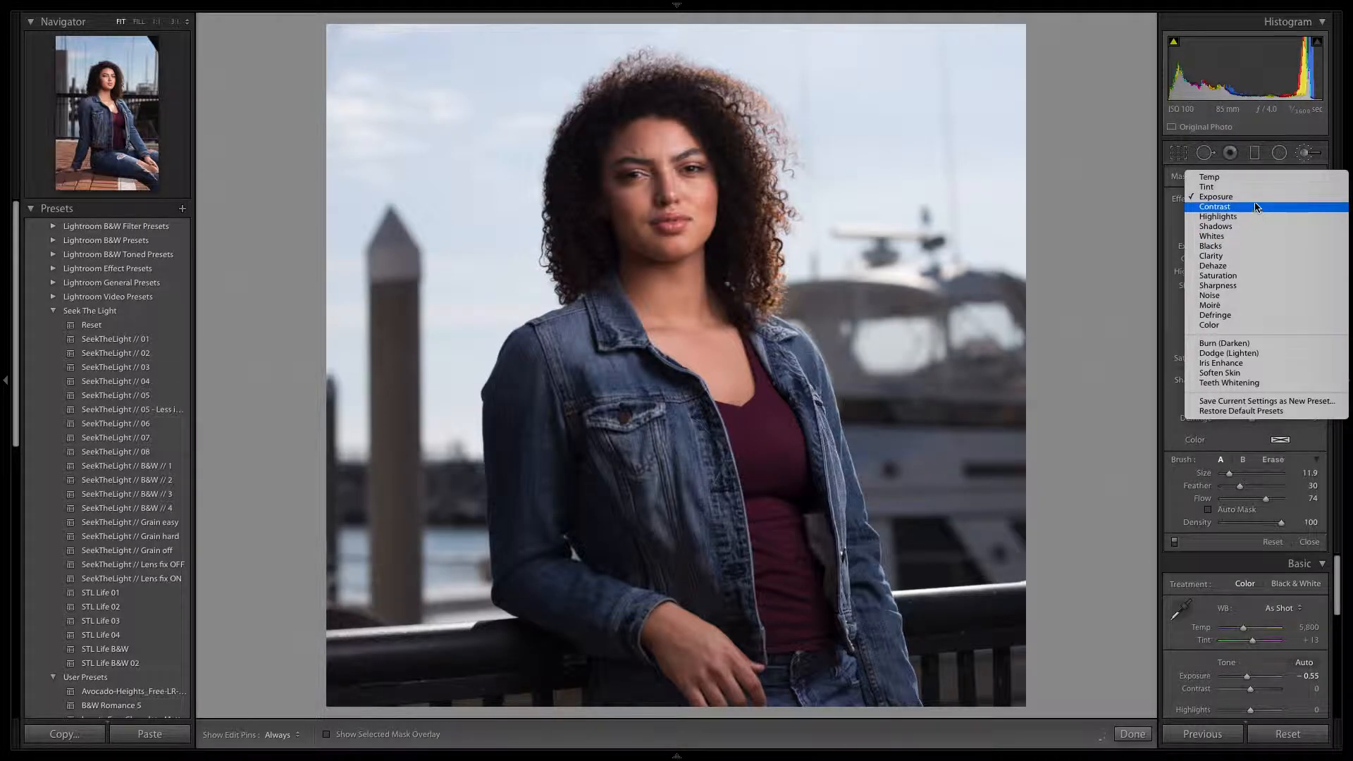
click(1254, 198)
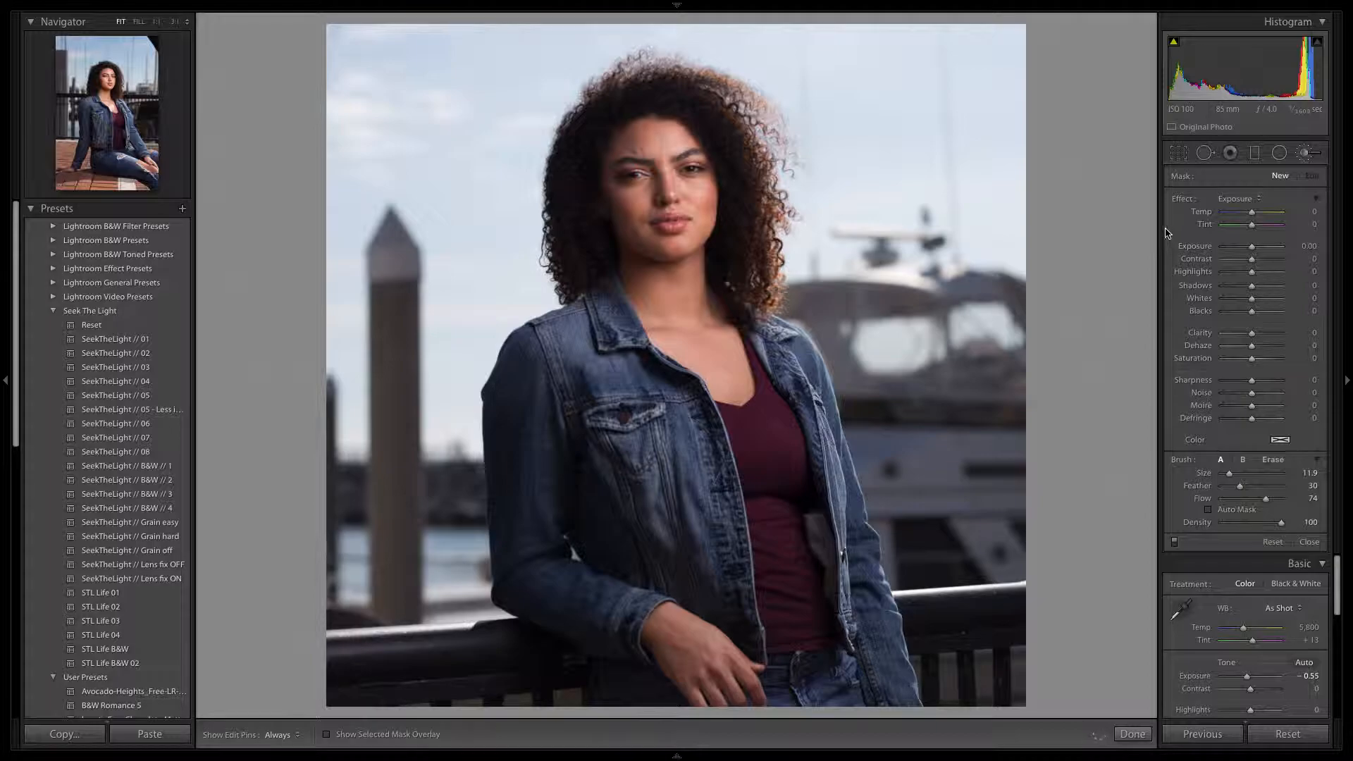
click(1183, 155)
click(1183, 155)
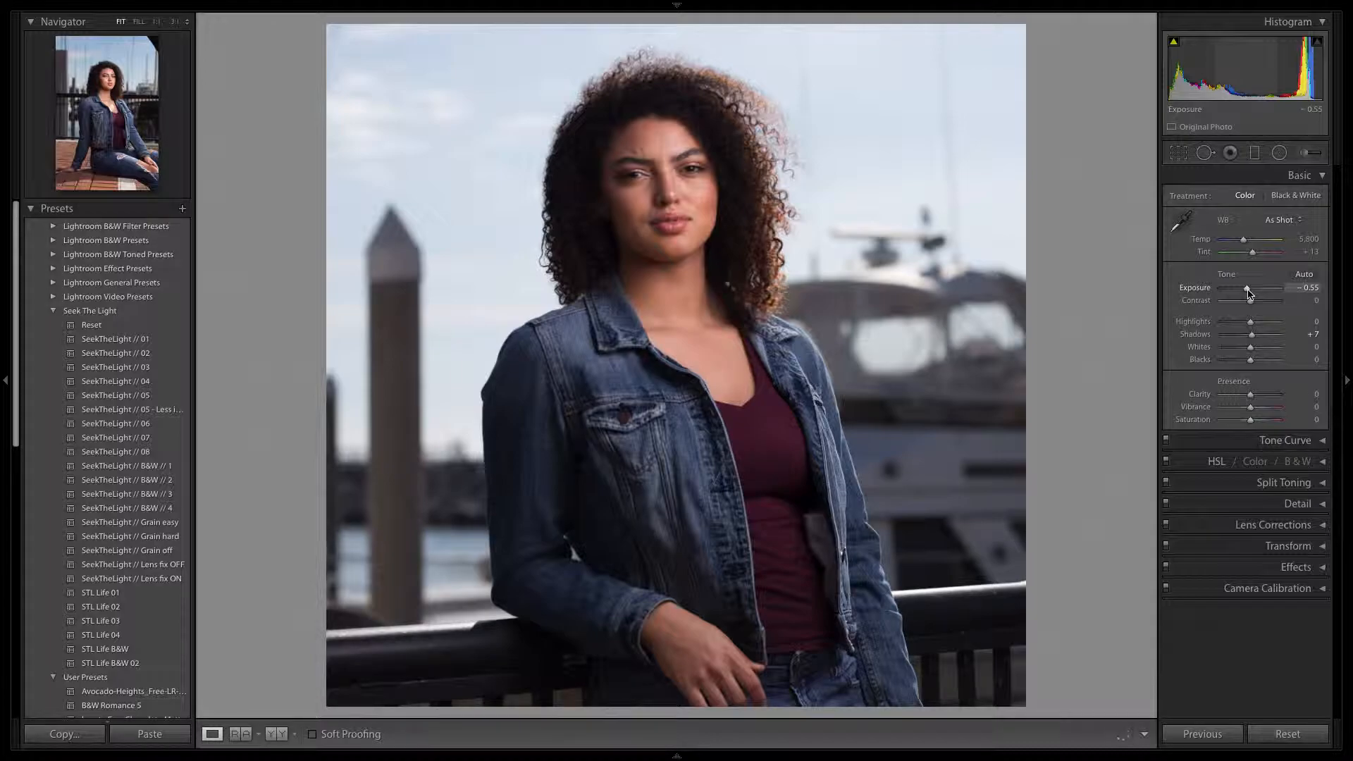
Lower the photo's overall exposure to −1.80 and paint an Adjustment Brush mask over the woman.
drag(1248, 293, 1241, 294)
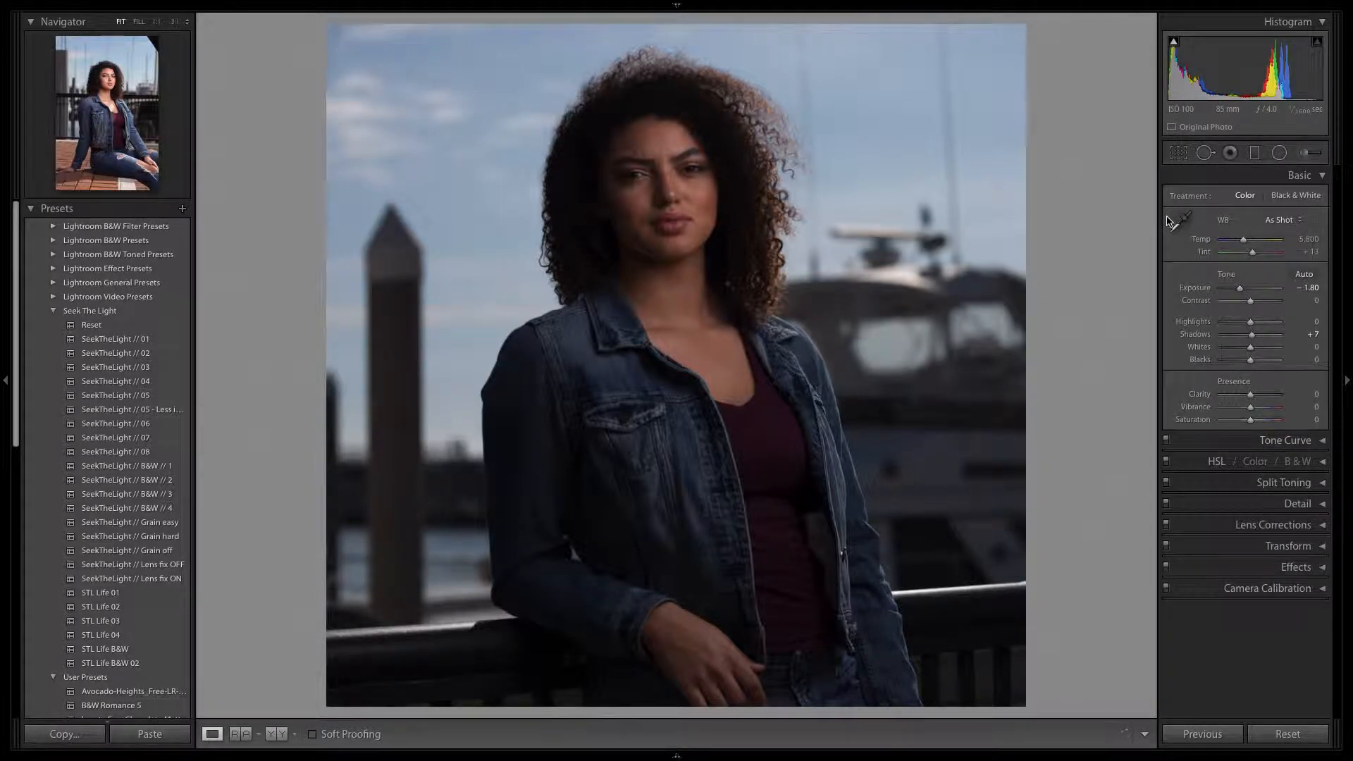
click(1305, 154)
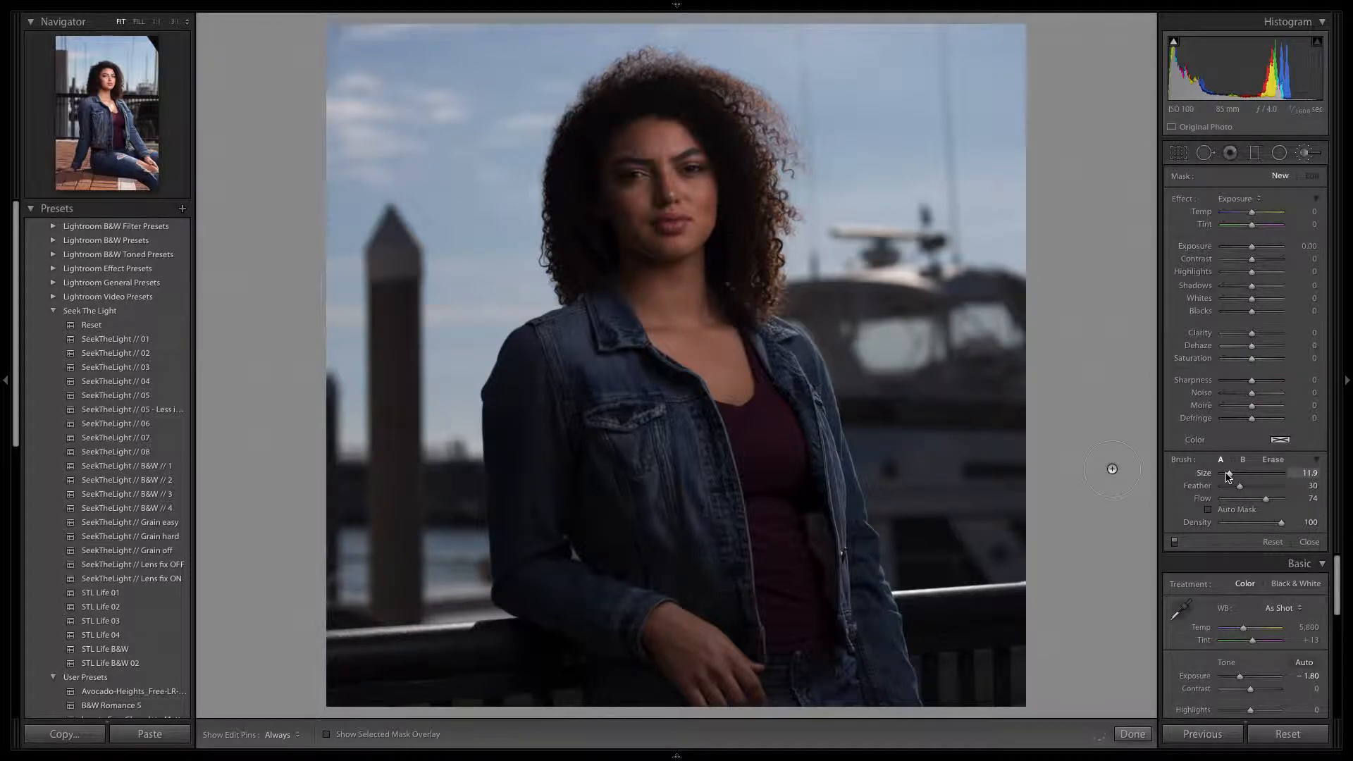
key(h)
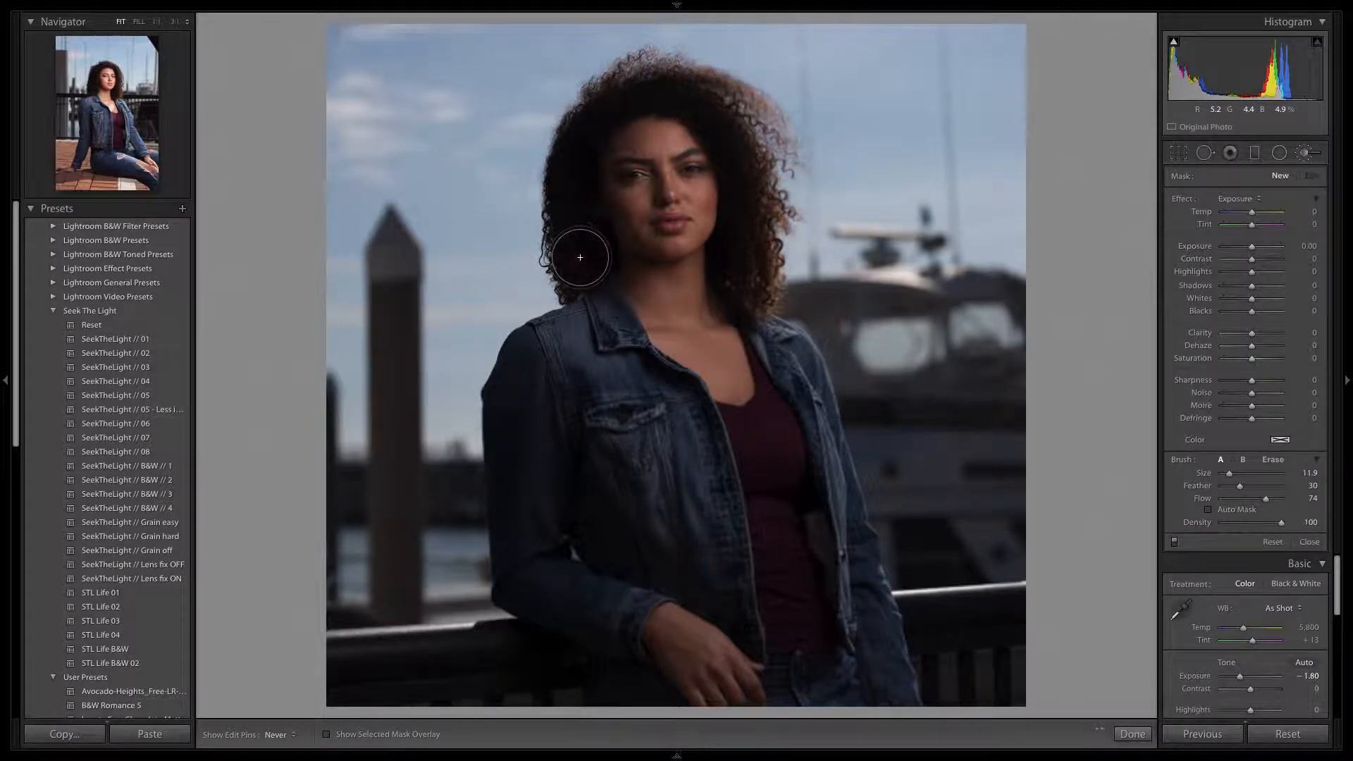
mouse_move(571, 248)
mouse_down()
mouse_move(599, 131)
mouse_move(598, 205)
mouse_up()
key(h)
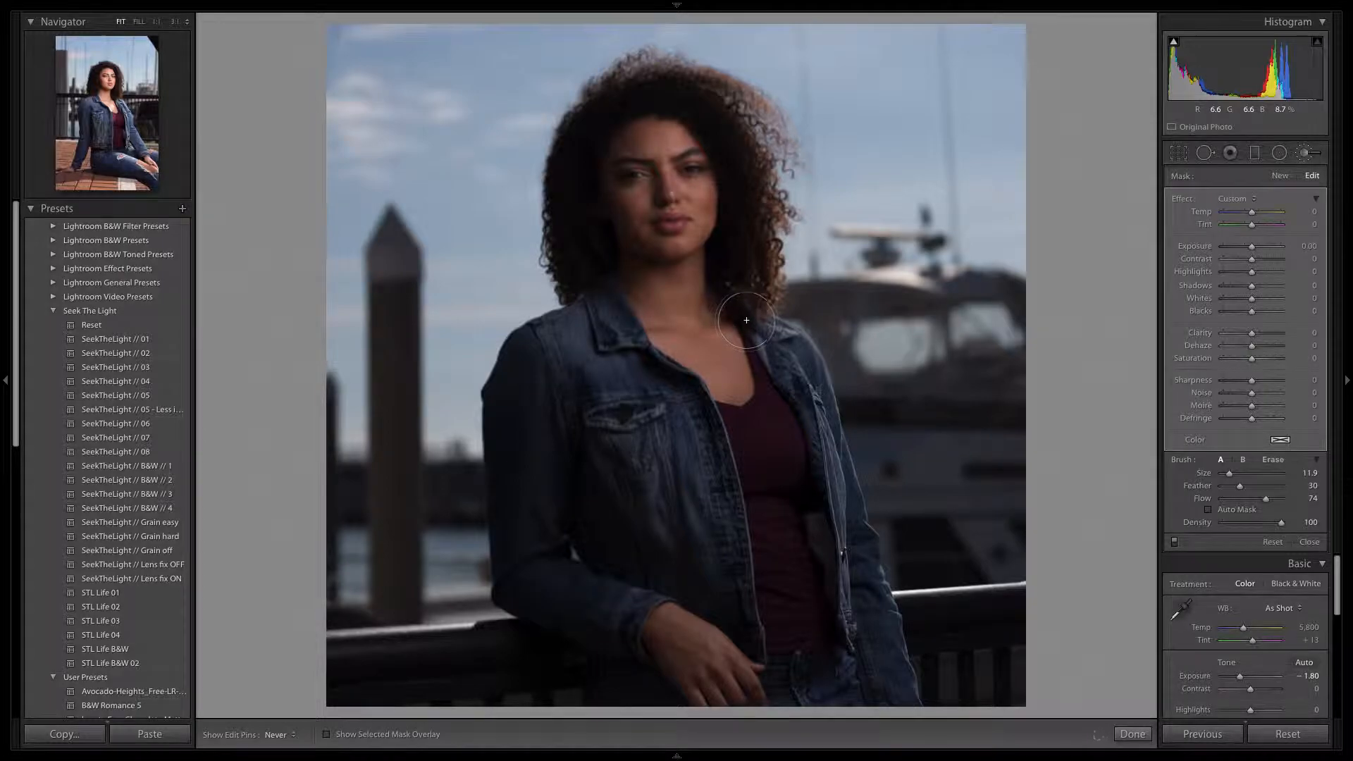
key(h)
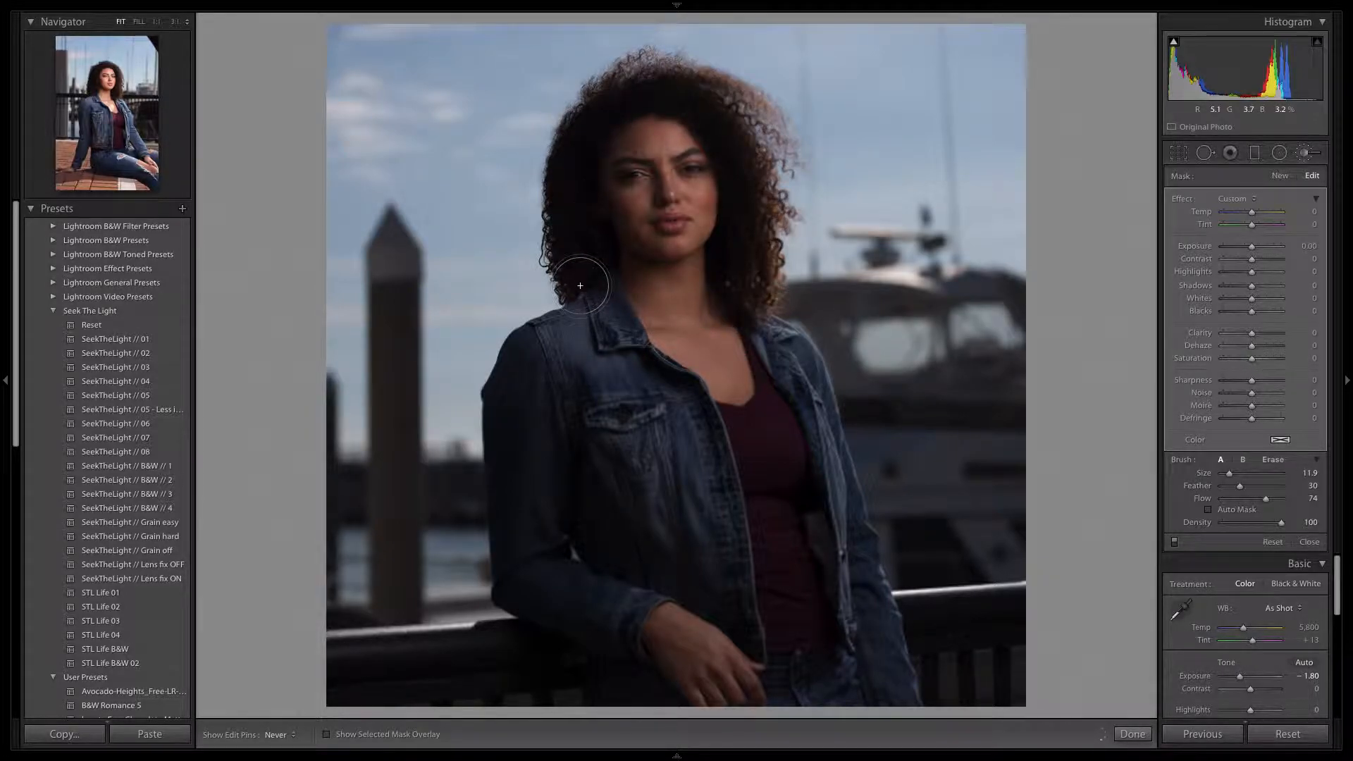
key(h)
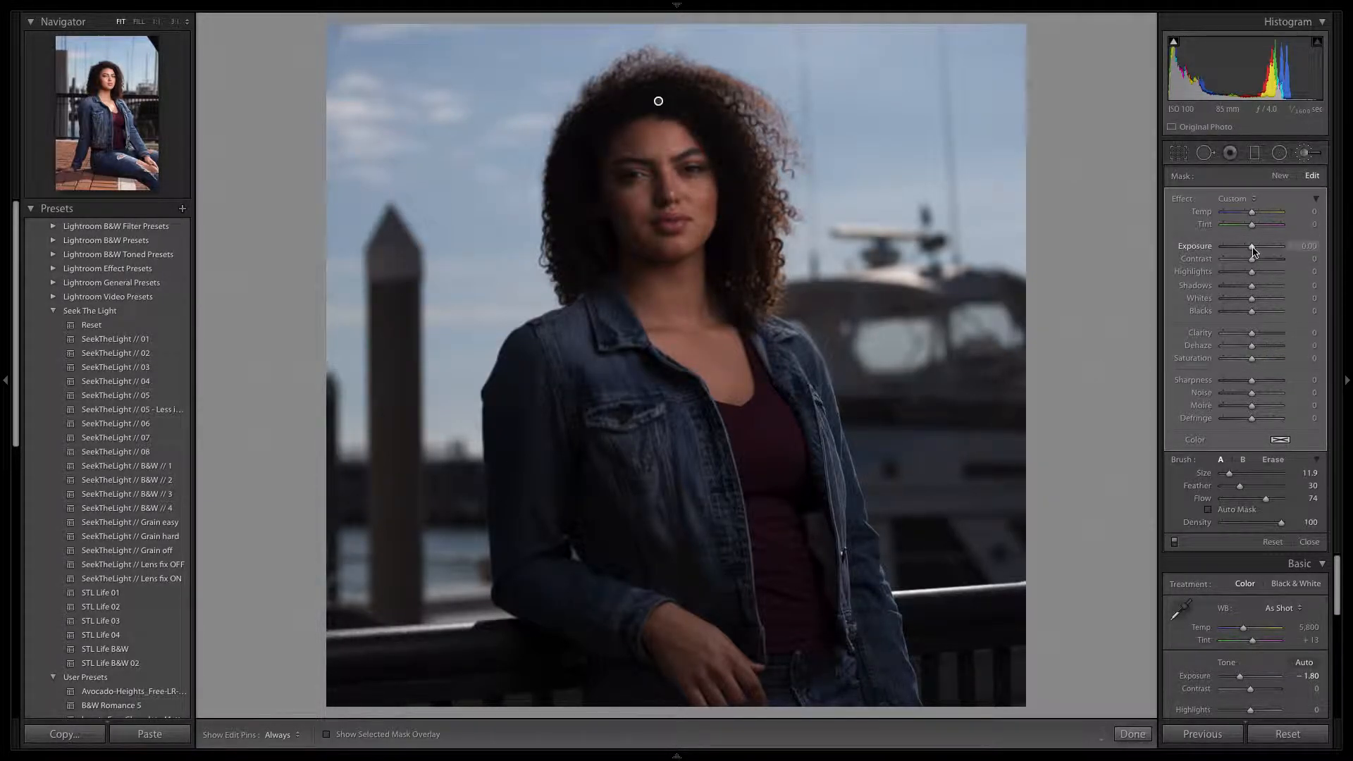
Set the woman's brush mask to Exposure 0.88, Highlights 7, Shadows 7, Whites 3 and Blacks −1.
drag(1254, 250, 1259, 252)
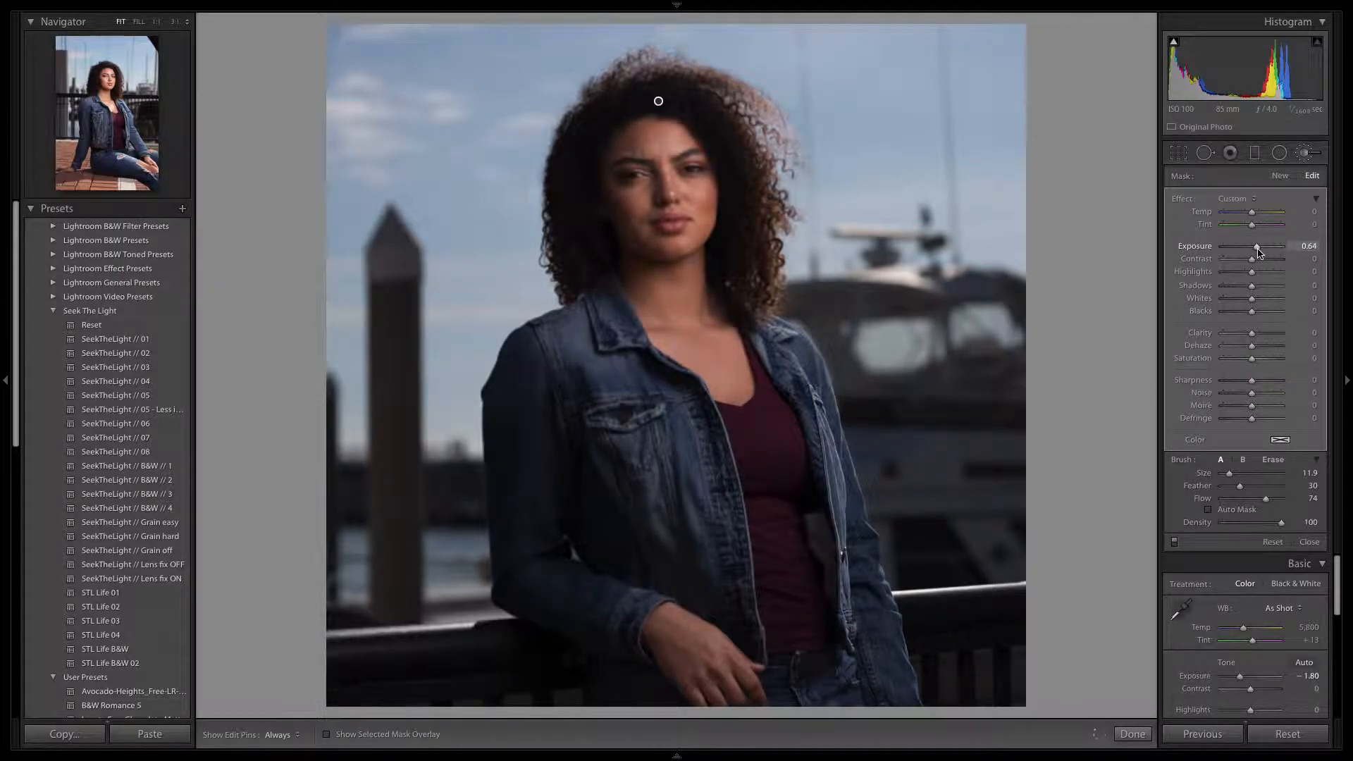
drag(1260, 253, 1255, 277)
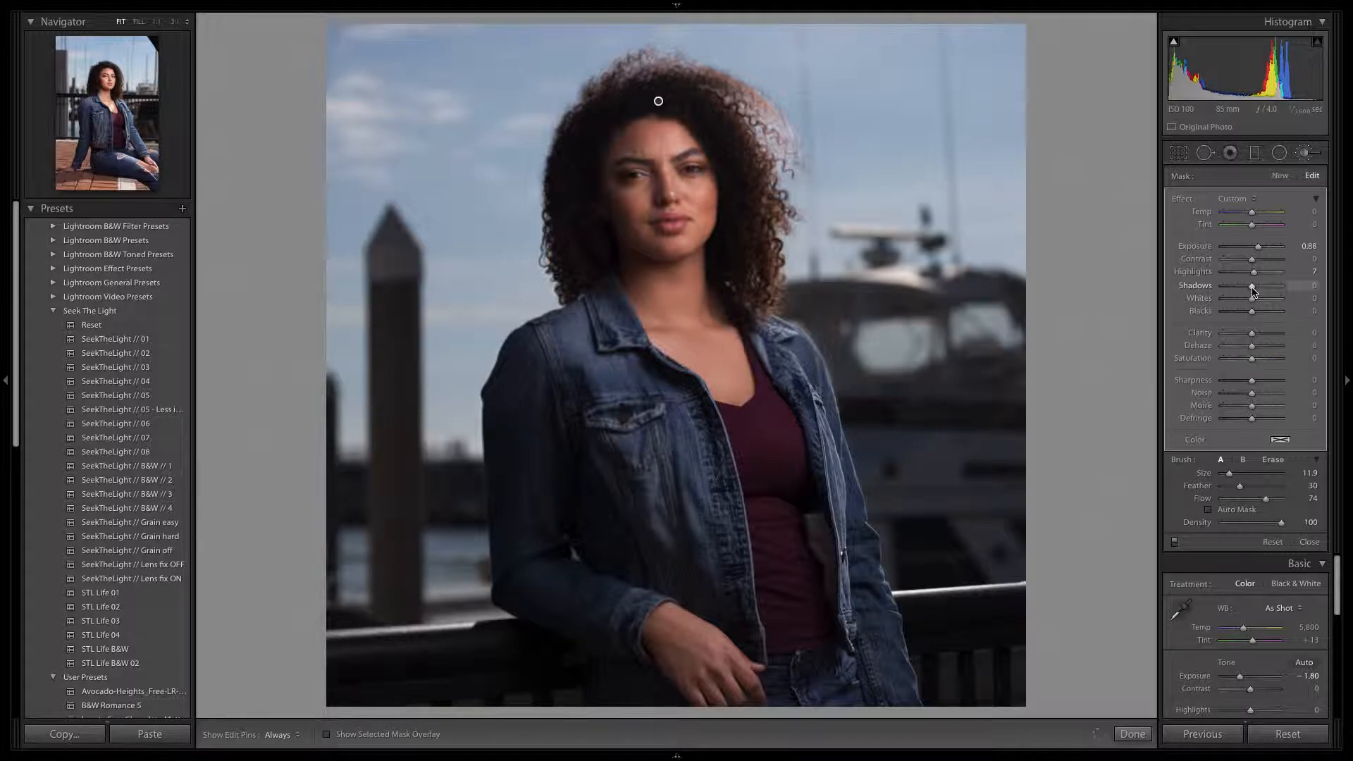
drag(1252, 289, 1256, 293)
drag(1253, 305, 1255, 304)
drag(1254, 315, 1254, 319)
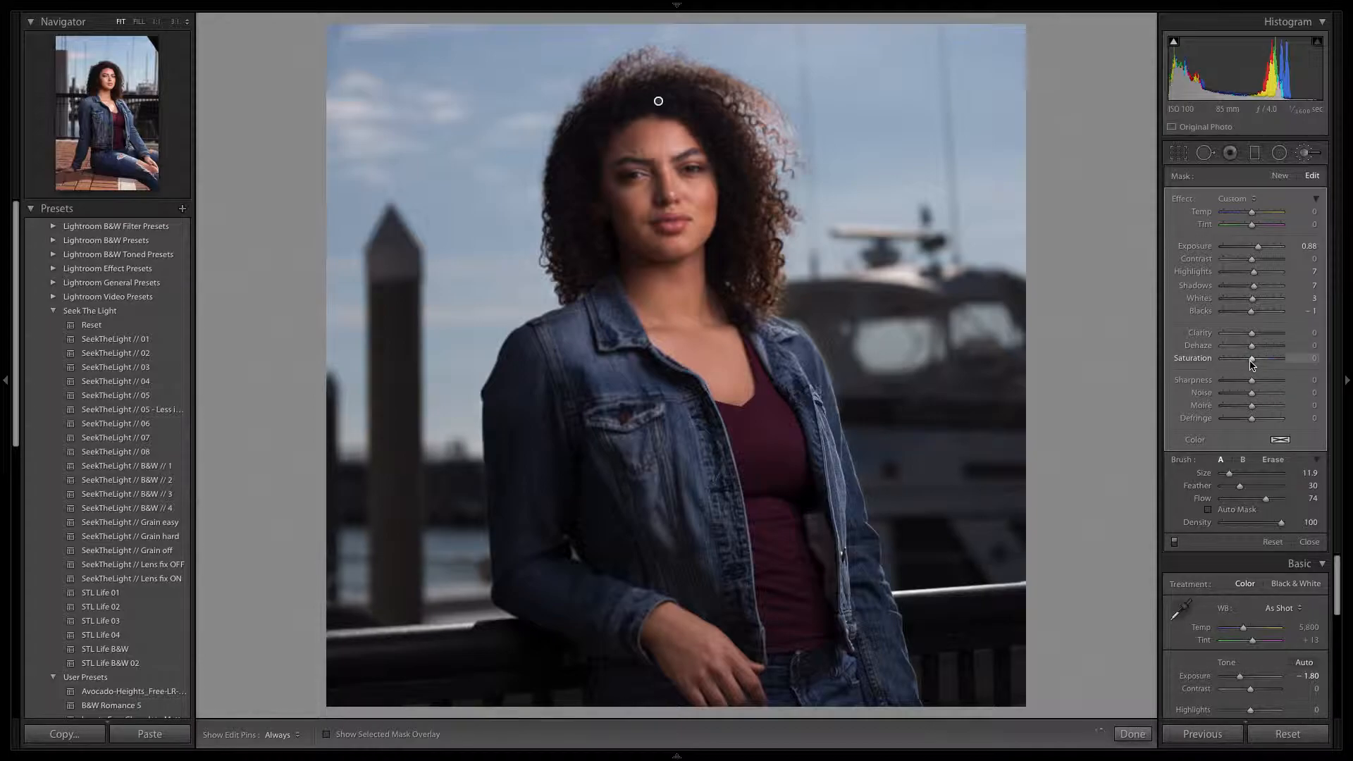
Set the brush mask's saturation to 13 and finish the brush adjustment.
drag(1252, 363, 1247, 363)
drag(1246, 361, 1266, 365)
drag(1266, 364, 1257, 364)
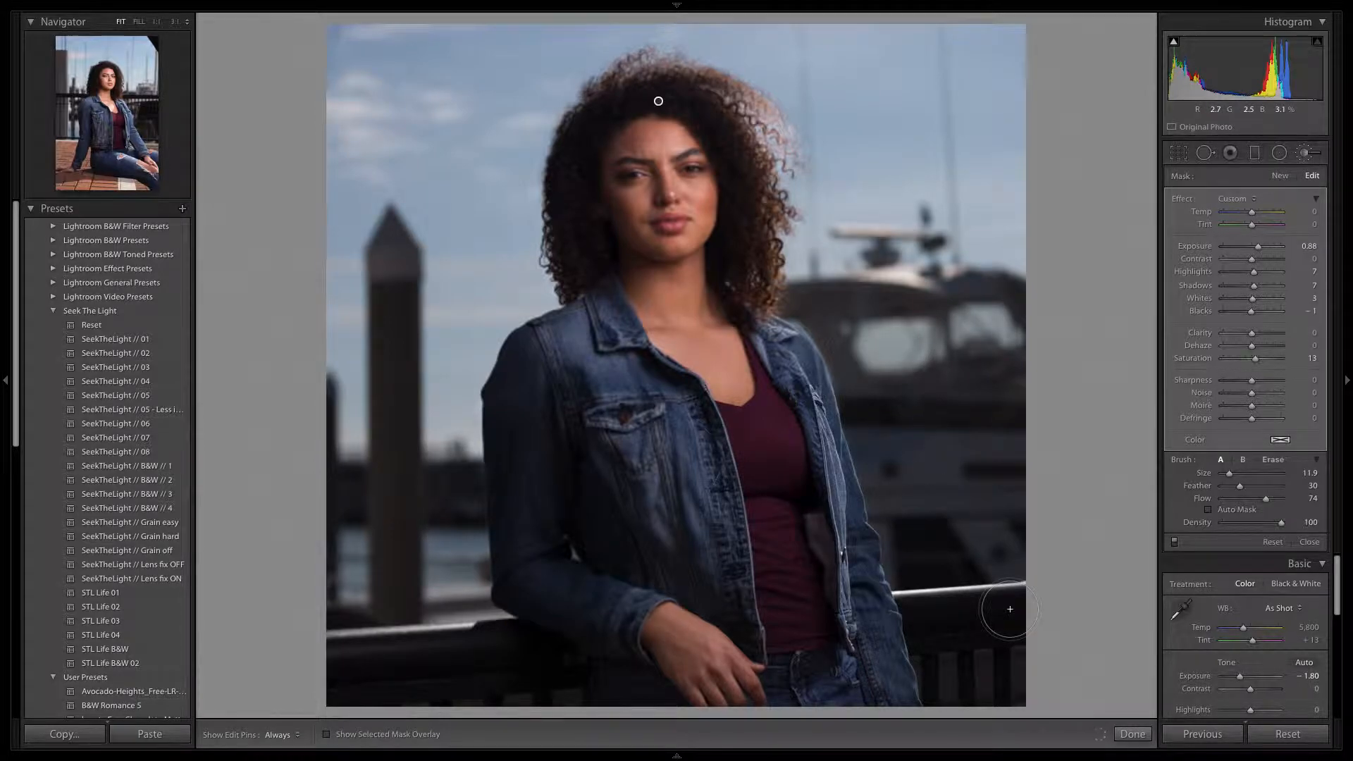
click(1131, 733)
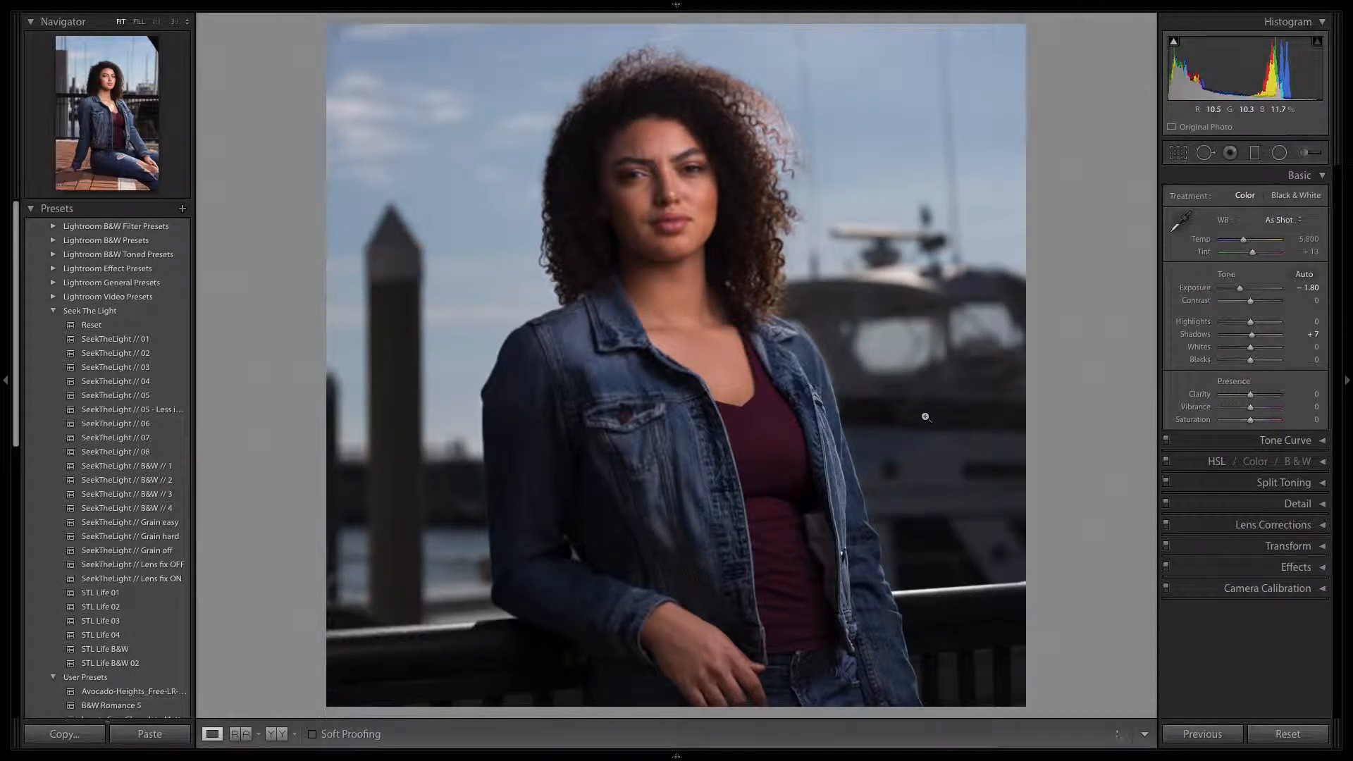
Reopen the woman's brush mask and raise its shadows to 34, keeping the existing crop.
click(1309, 156)
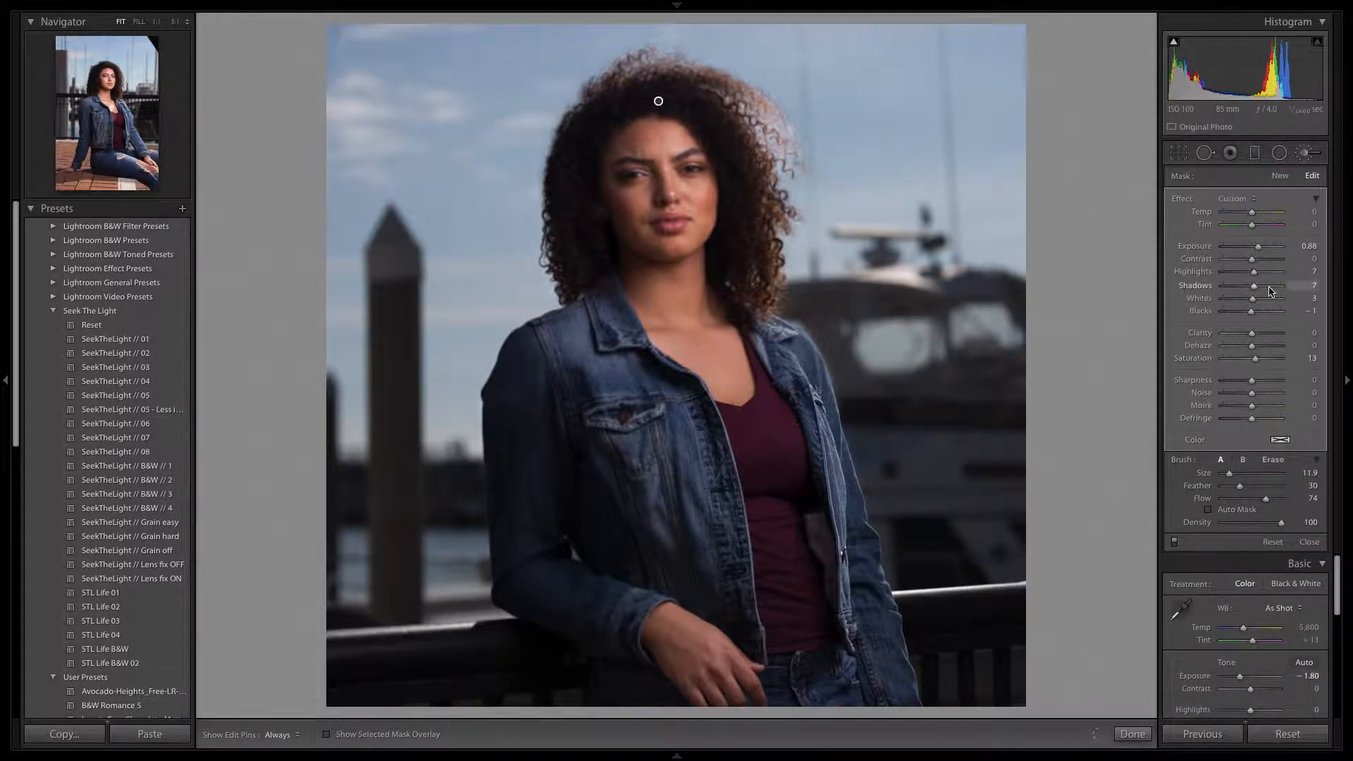
drag(1254, 287, 1262, 292)
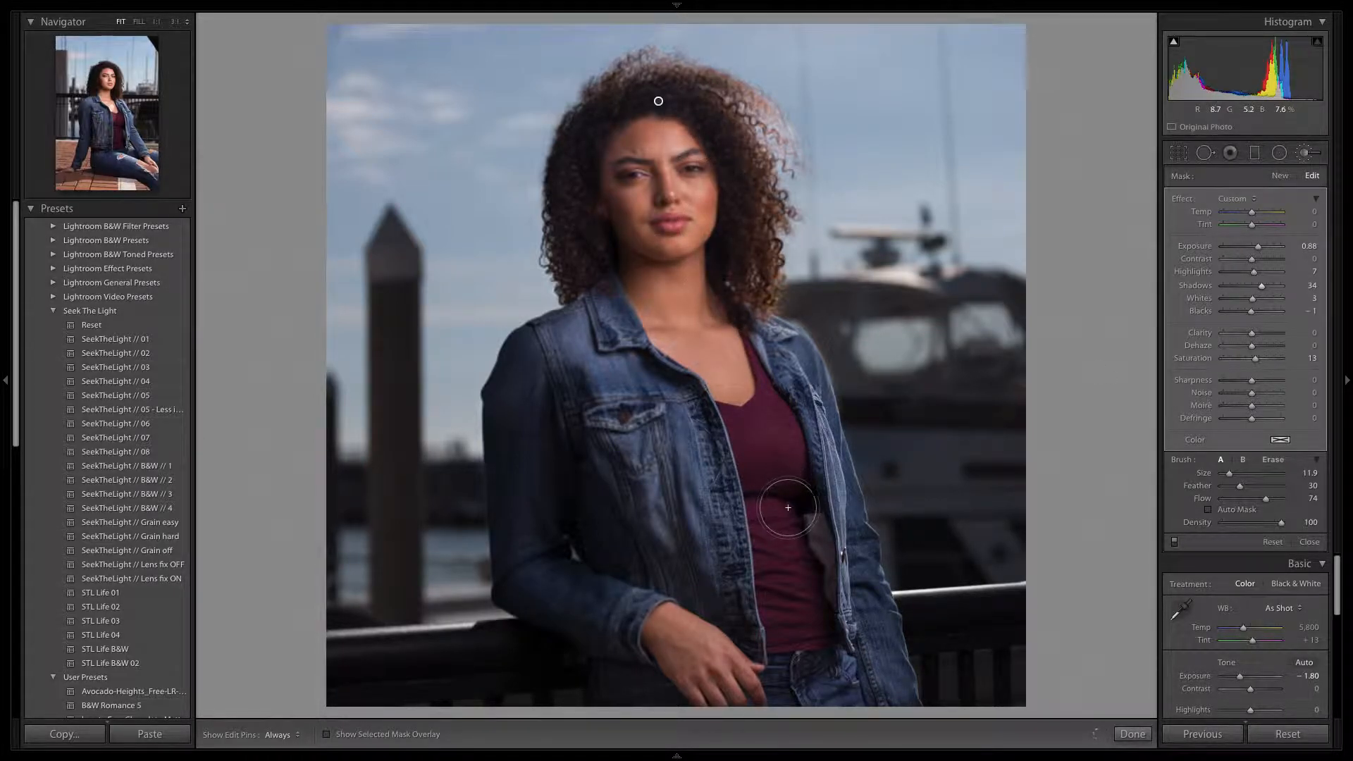
click(1179, 153)
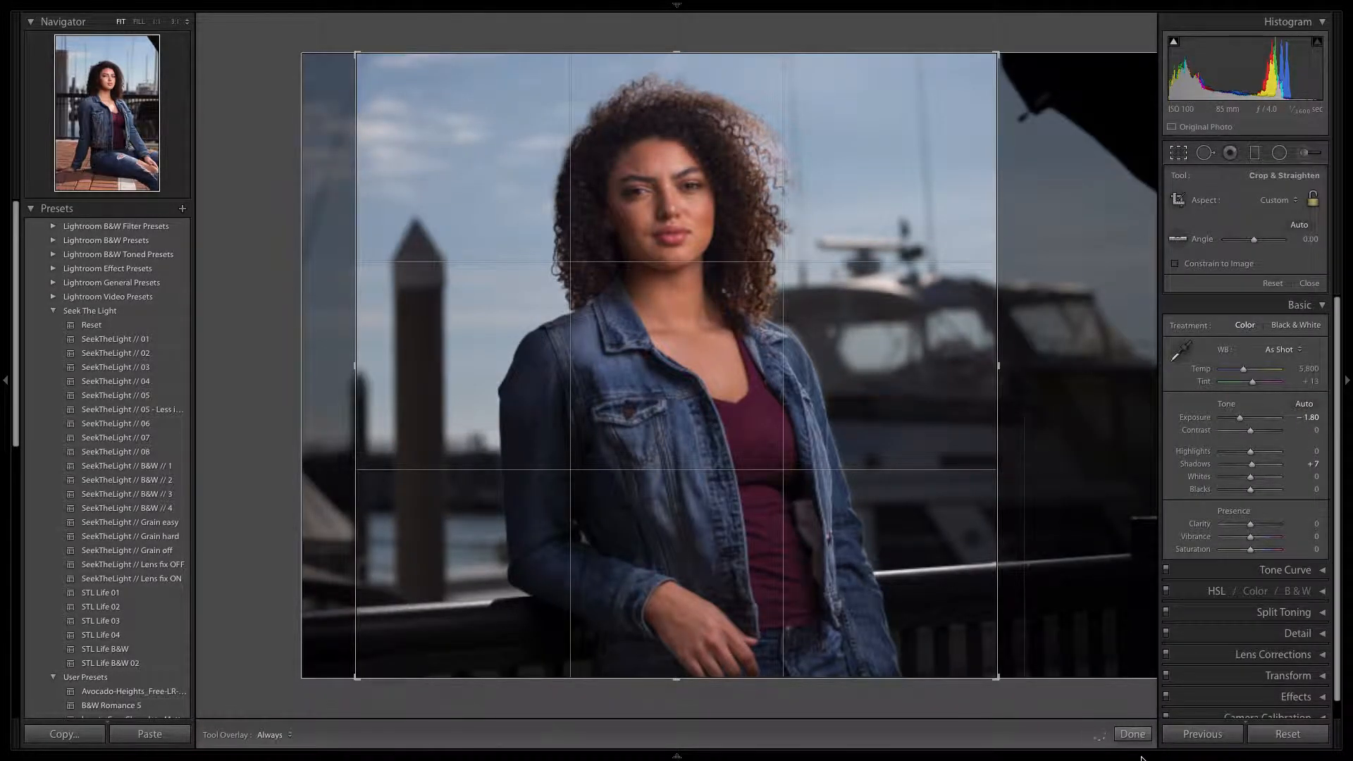
click(1132, 735)
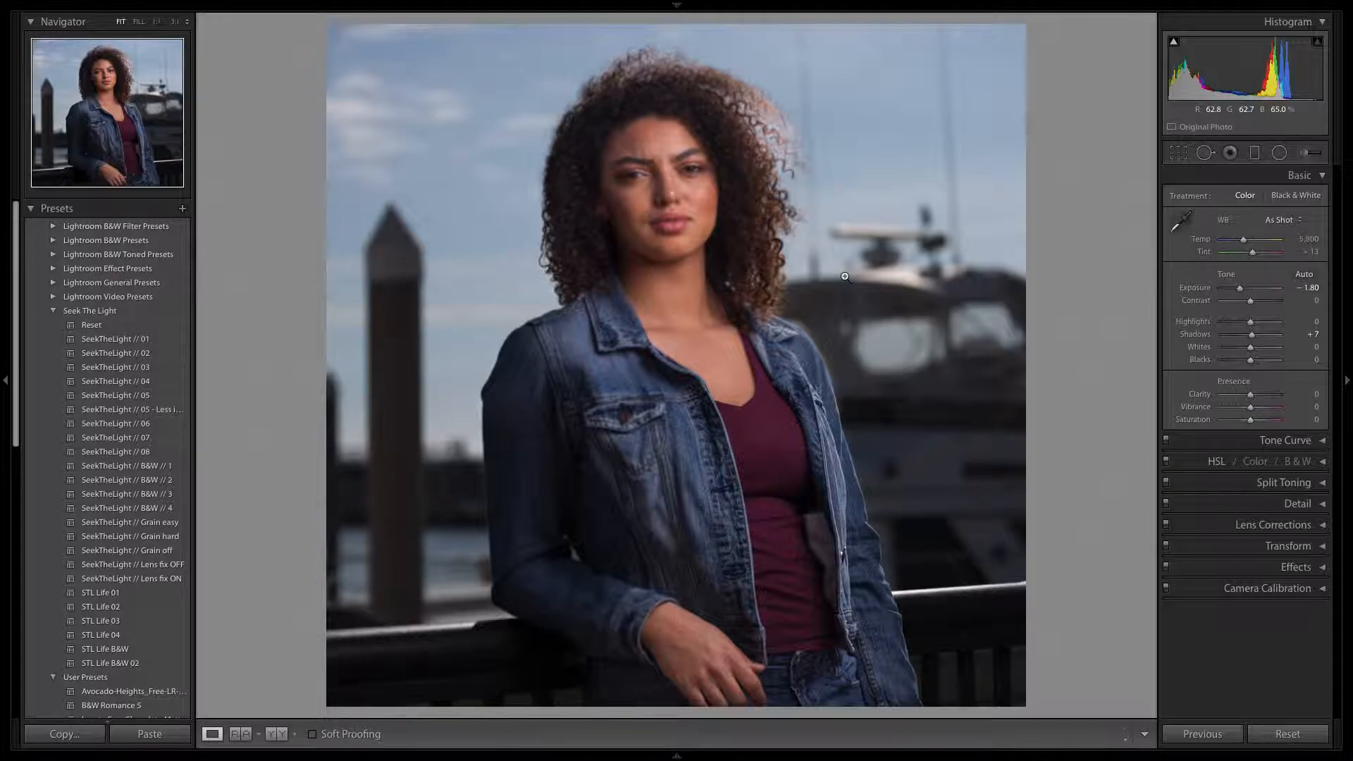
Compare the original and edited portrait in a side-by-side before and after view.
click(268, 735)
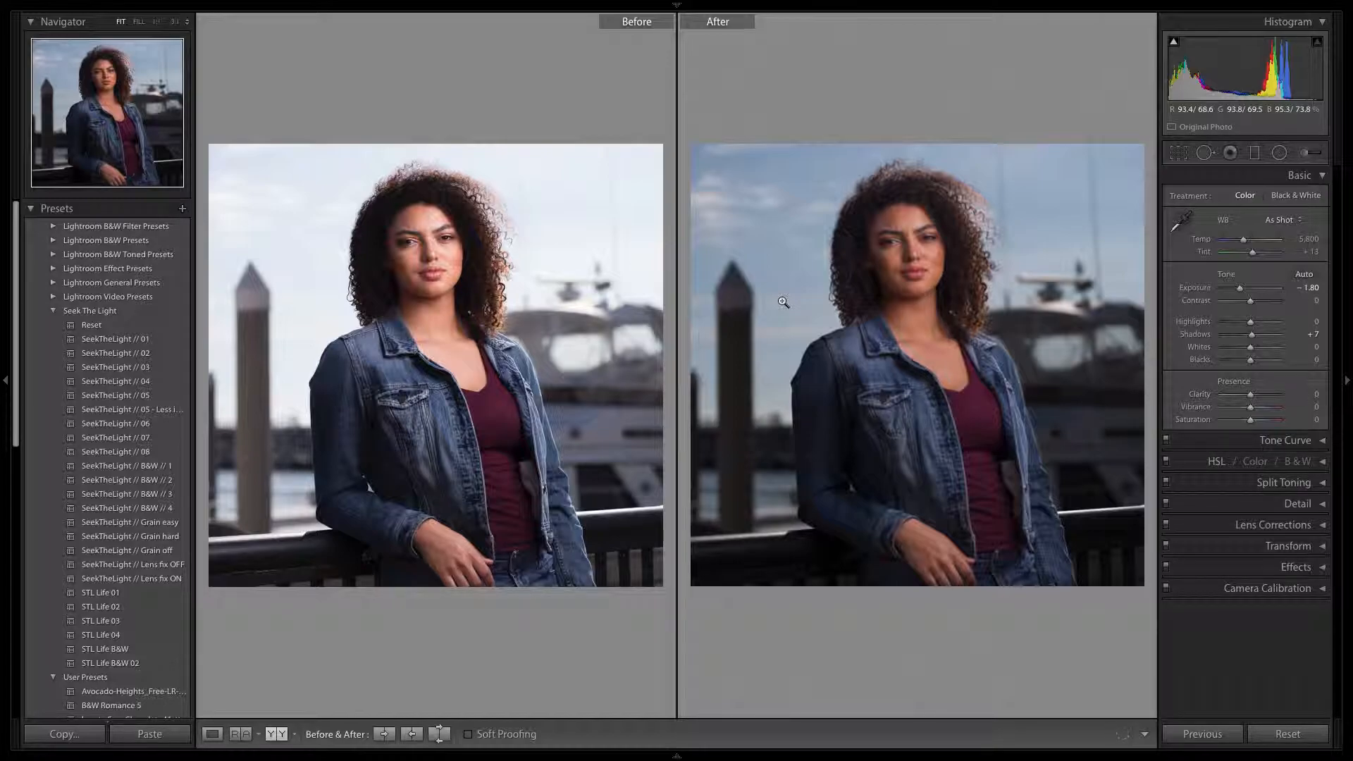
mouse_move(1057, 7)
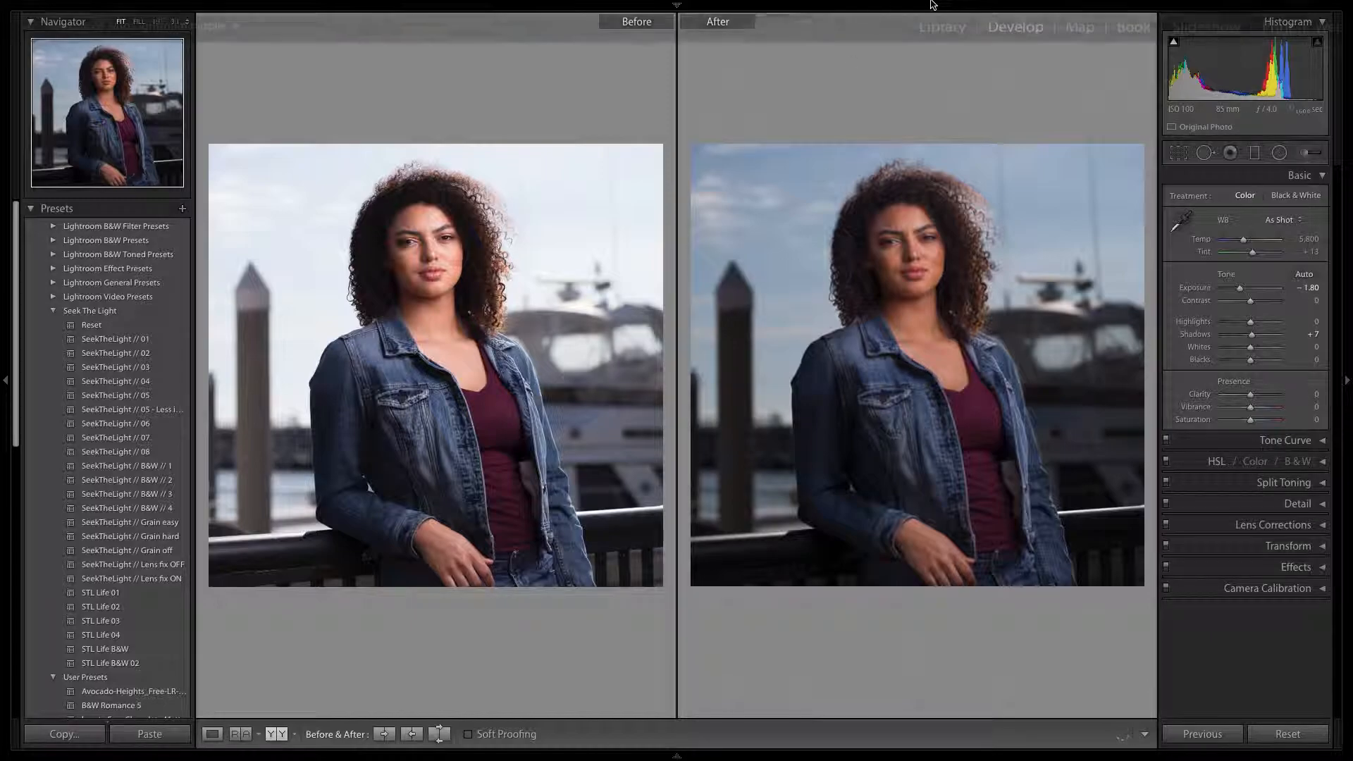